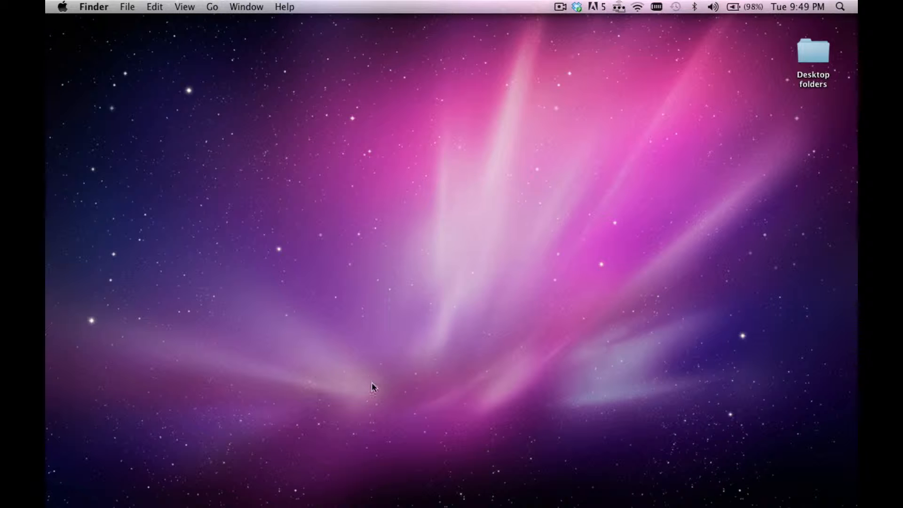
Browse the Applications folder to Digidesign and open the Pro Tools folder inside it.
{"action": "mouse_move", "coordinate": [356, 504]}
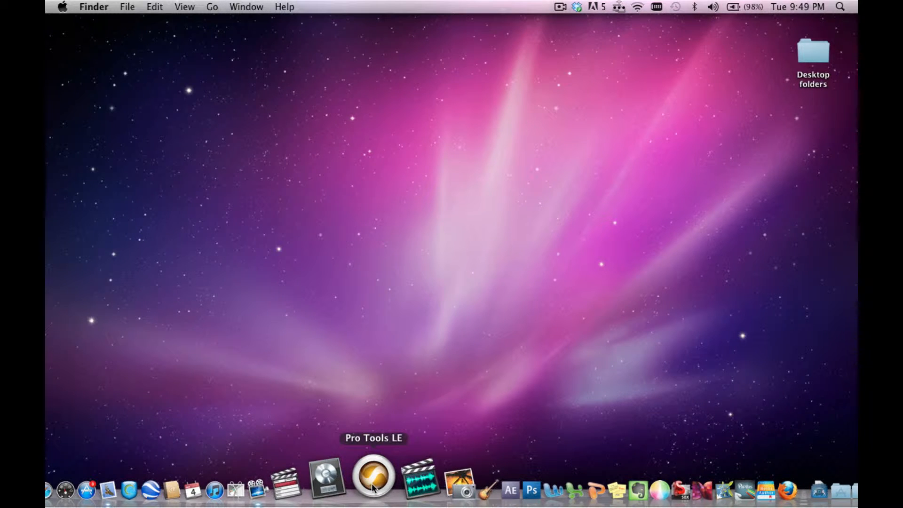
{"action": "mouse_move", "coordinate": [81, 506]}
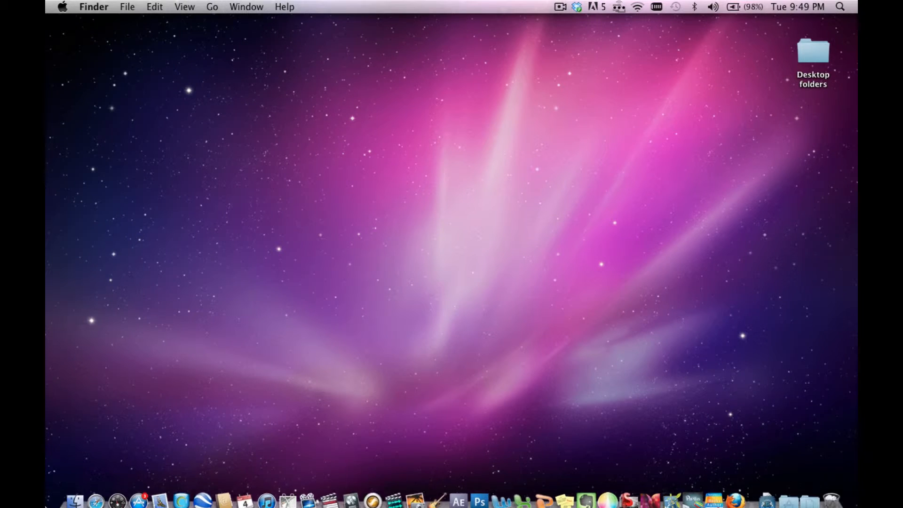
{"action": "left_click", "coordinate": [76, 489]}
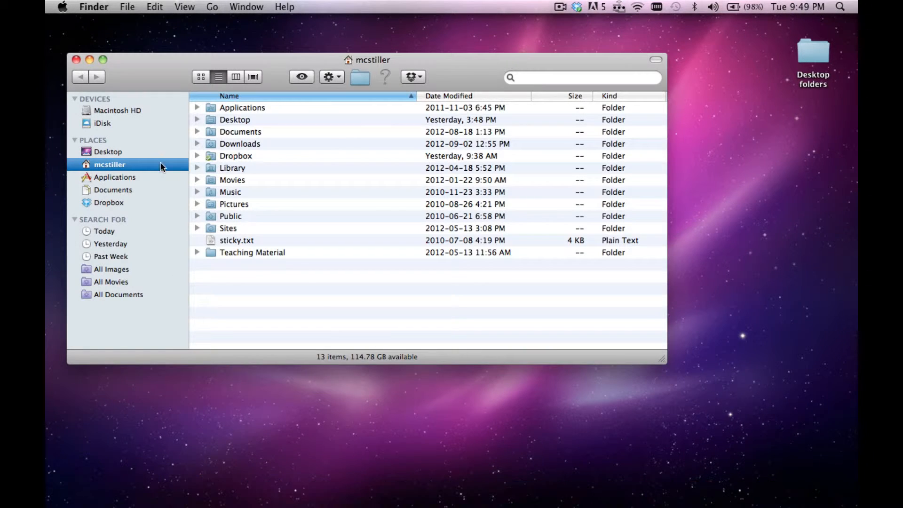
{"action": "left_click", "coordinate": [120, 178]}
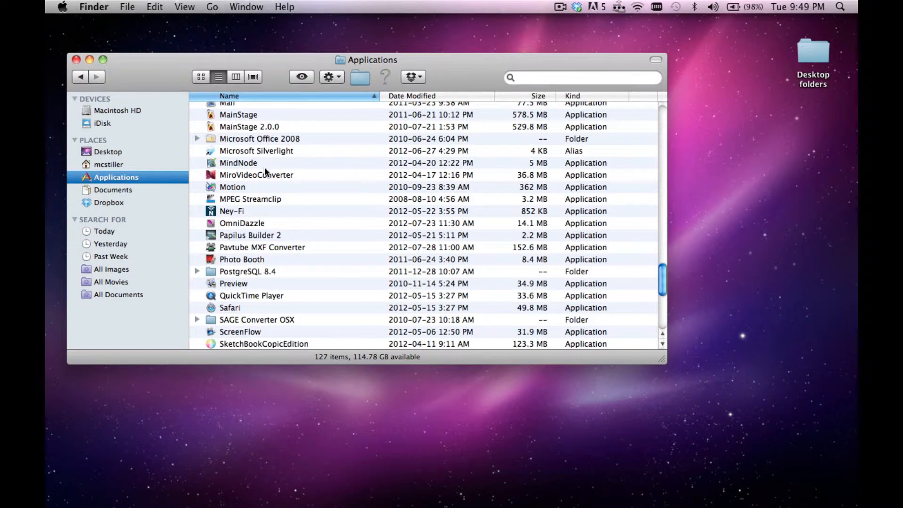
{"action": "scroll", "coordinate": [265, 167], "scroll_direction": "up", "scroll_amount": 8}
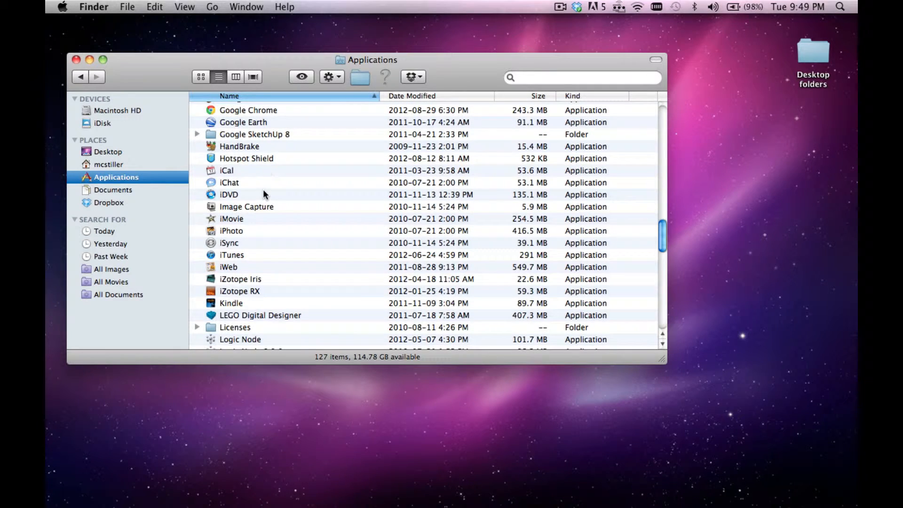
{"action": "scroll", "coordinate": [263, 191], "scroll_direction": "up", "scroll_amount": 10}
{"action": "scroll", "coordinate": [264, 193], "scroll_direction": "down", "scroll_amount": 15}
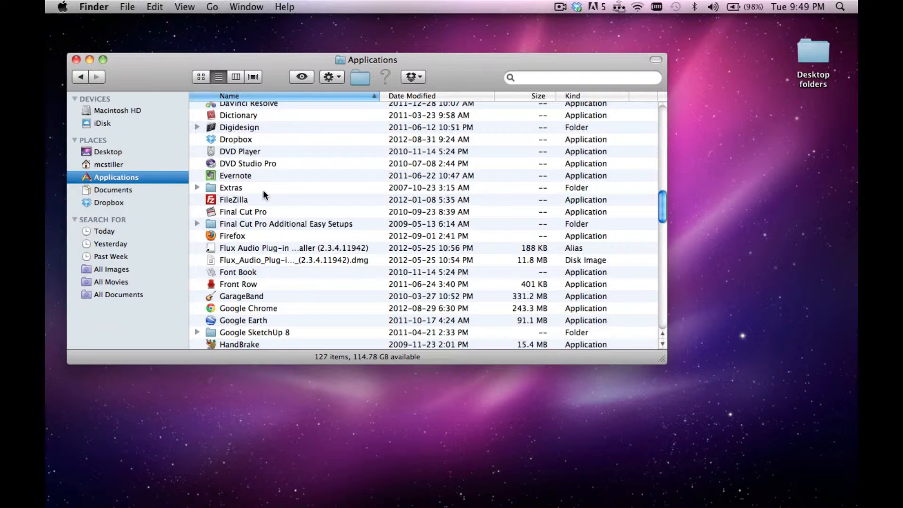
{"action": "scroll", "coordinate": [263, 190], "scroll_direction": "up", "scroll_amount": 6}
{"action": "scroll", "coordinate": [263, 190], "scroll_direction": "up", "scroll_amount": 3}
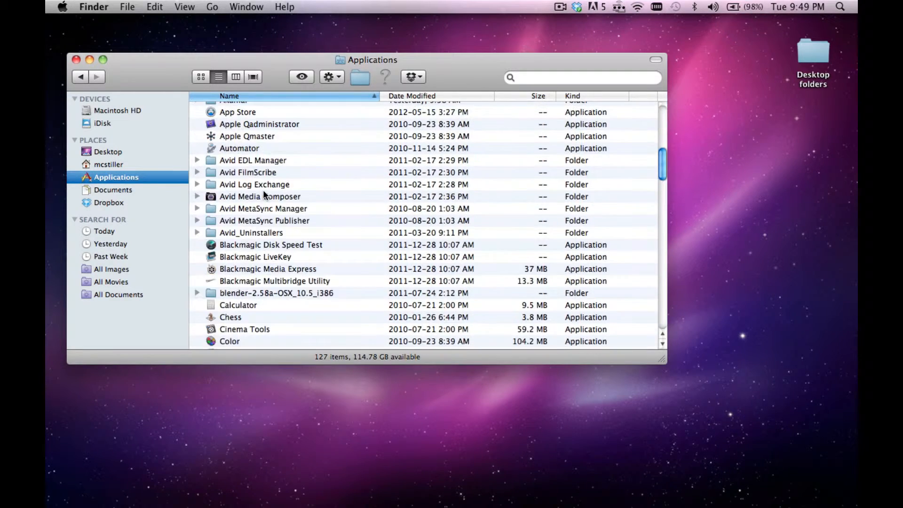
{"action": "scroll", "coordinate": [264, 190], "scroll_direction": "down", "scroll_amount": 8}
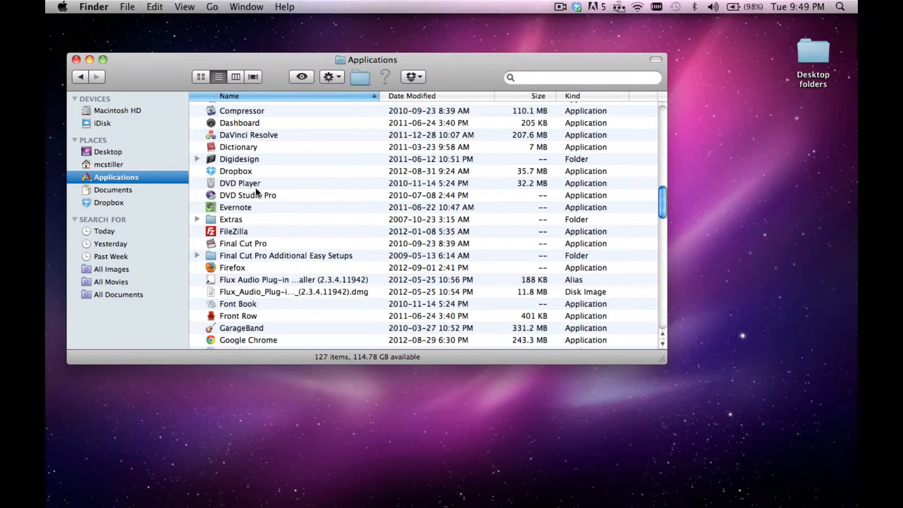
{"action": "double_click", "coordinate": [212, 160]}
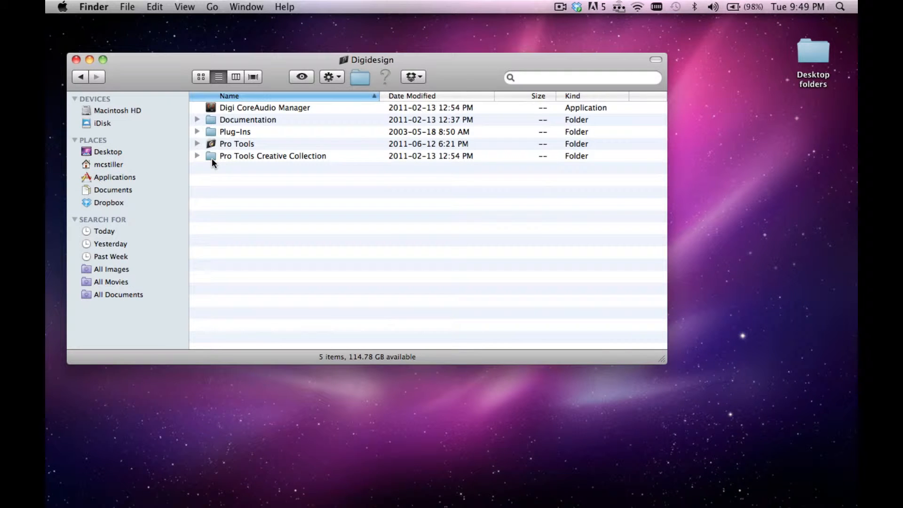
{"action": "double_click", "coordinate": [211, 143]}
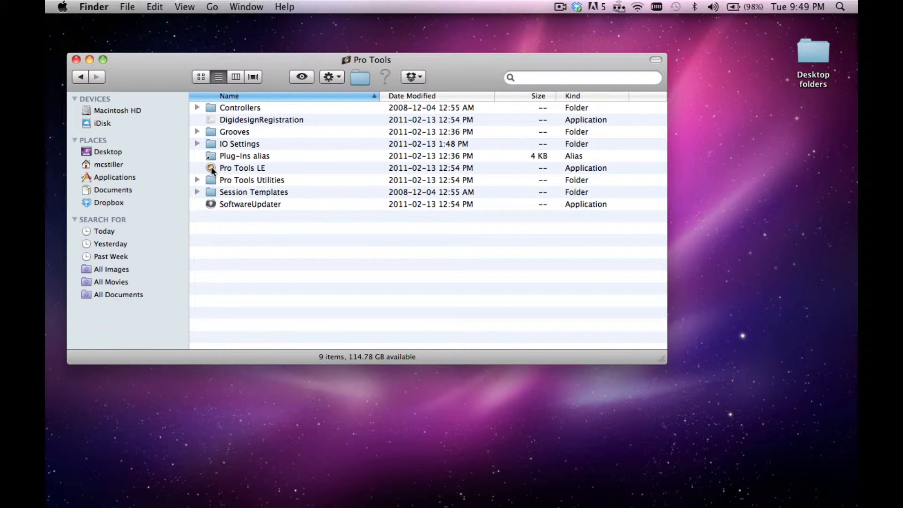
Launch Pro Tools LE from its application folder and close the Finder window.
{"action": "left_click", "coordinate": [212, 170]}
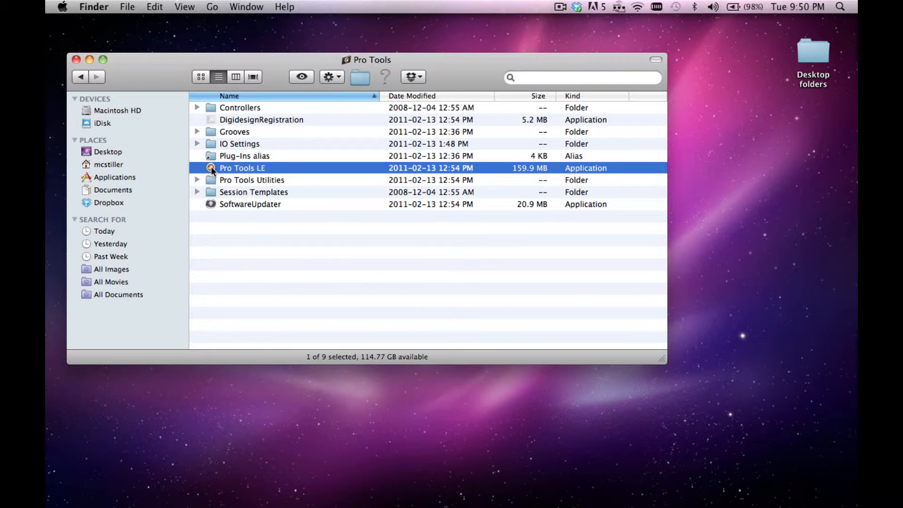
{"action": "double_click", "coordinate": [211, 170]}
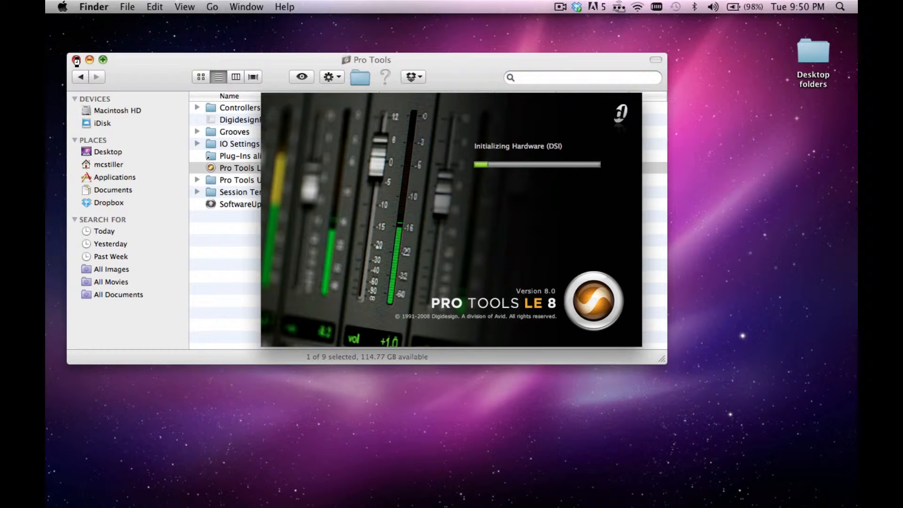
{"action": "left_click", "coordinate": [76, 60]}
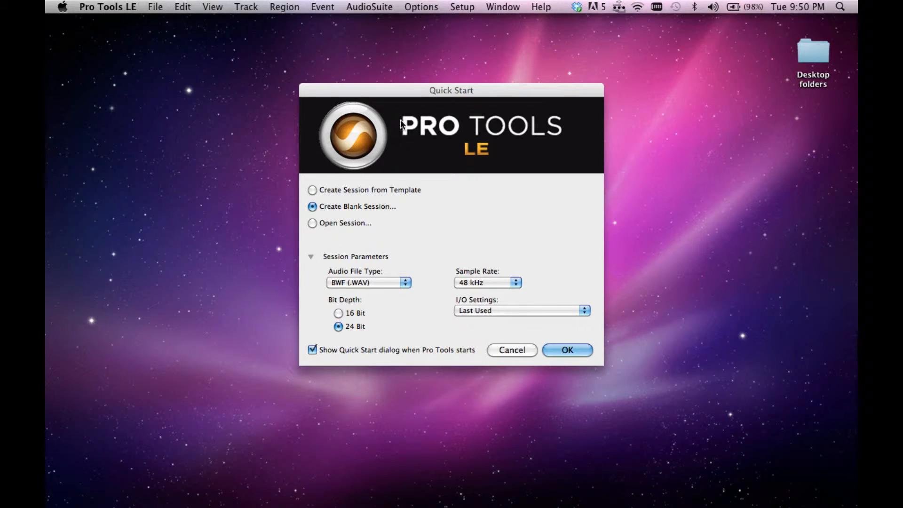
Review the blank session's parameters, keeping BWF (.WAV) audio files, 24 Bit depth and a 48 kHz sample rate.
{"action": "left_click_drag", "start_coordinate": [399, 86], "coordinate": [395, 42]}
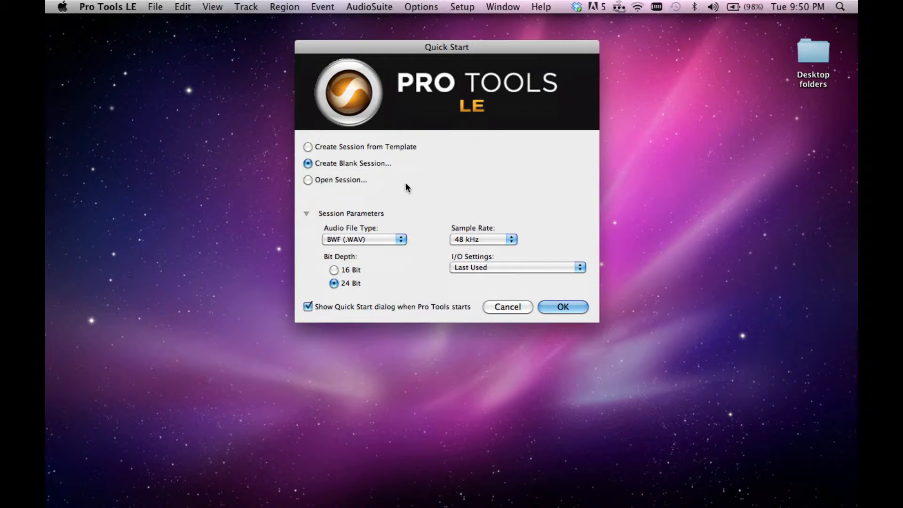
{"action": "left_click", "coordinate": [368, 239]}
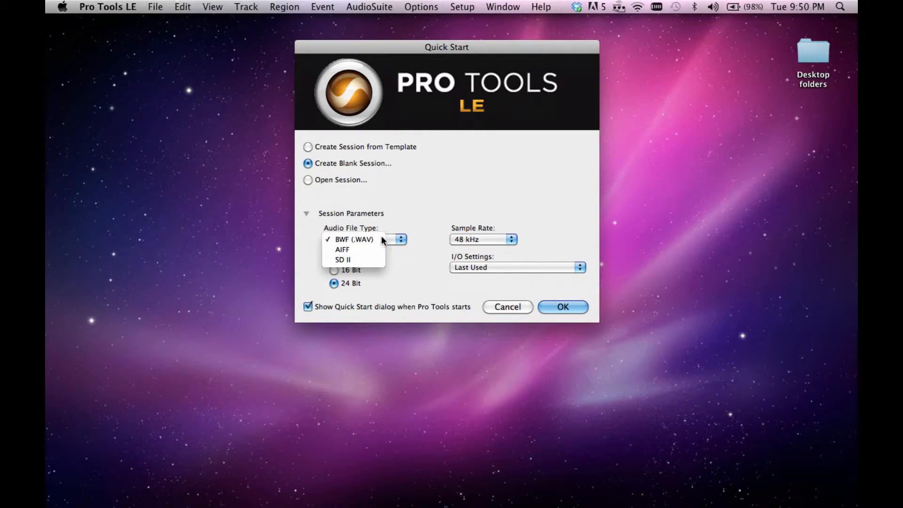
{"action": "left_click", "coordinate": [405, 221]}
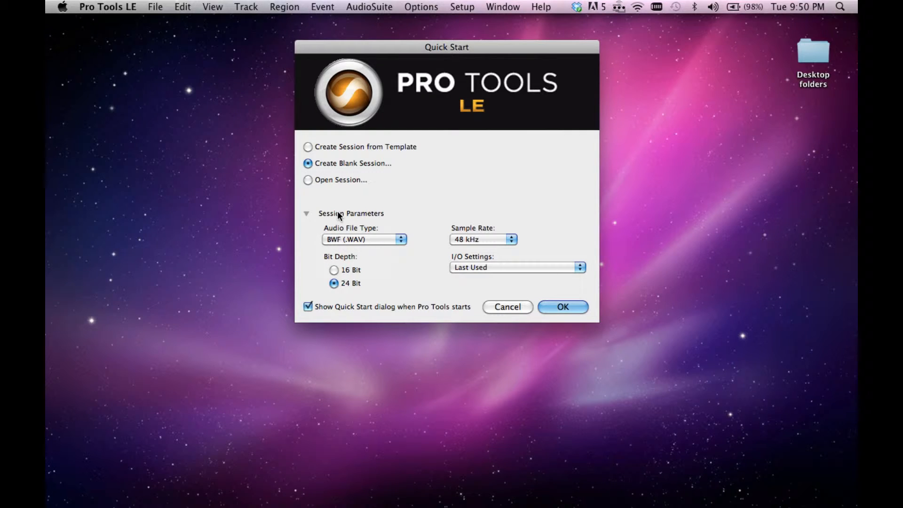
{"action": "left_click", "coordinate": [307, 214]}
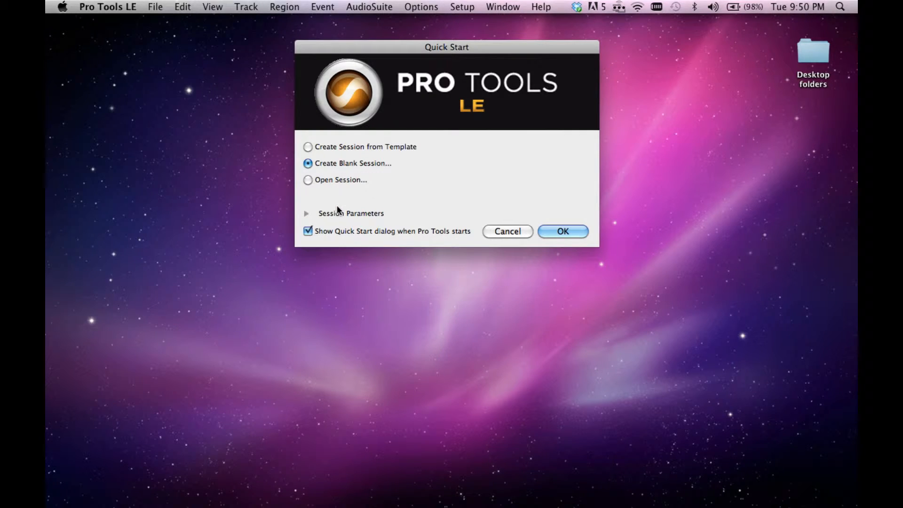
{"action": "left_click", "coordinate": [307, 215]}
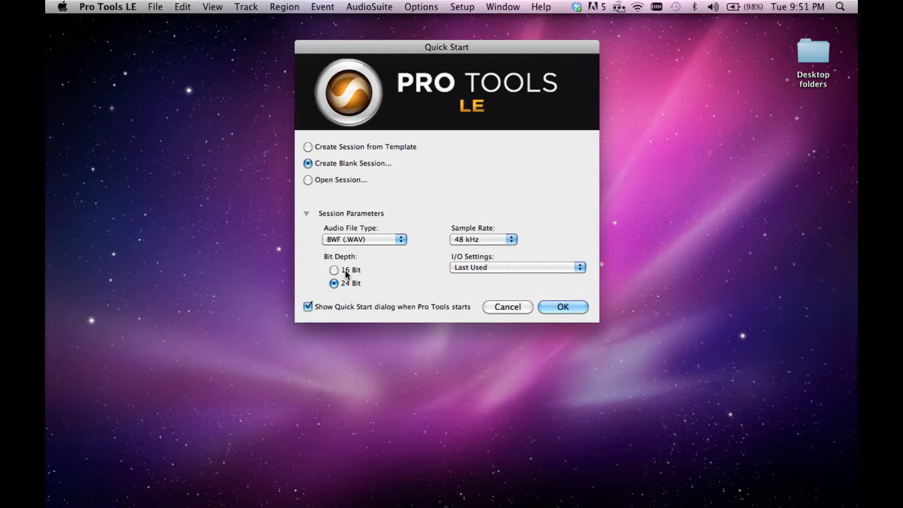
{"action": "left_click", "coordinate": [492, 240]}
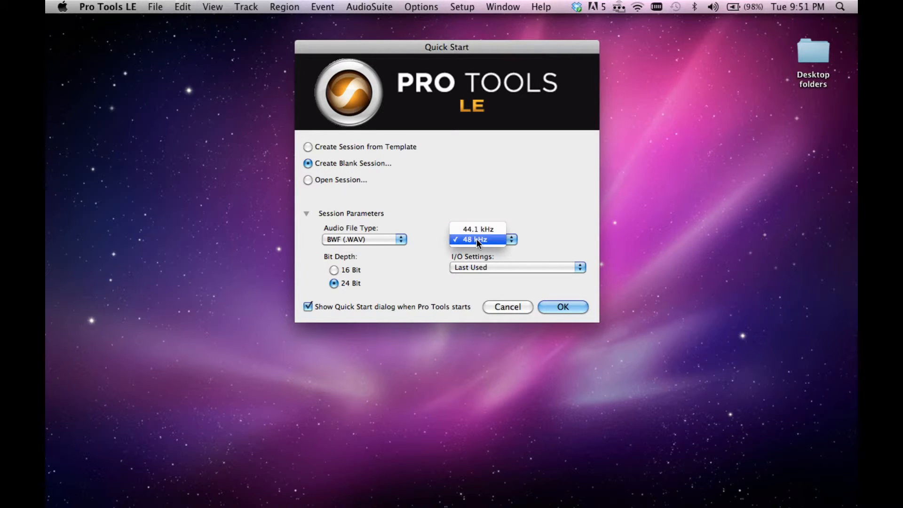
{"action": "left_click", "coordinate": [476, 240]}
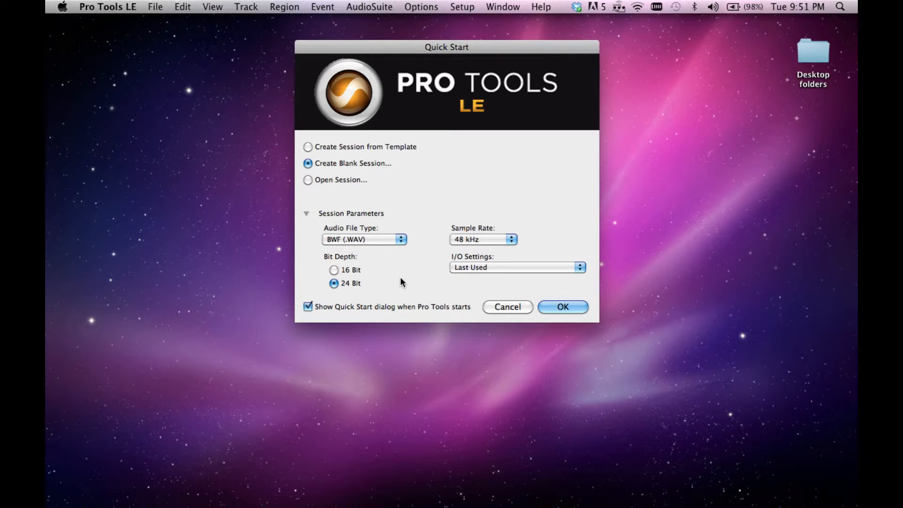
Create the blank session and save it to the Desktop as Test Example.
{"action": "left_click", "coordinate": [555, 305]}
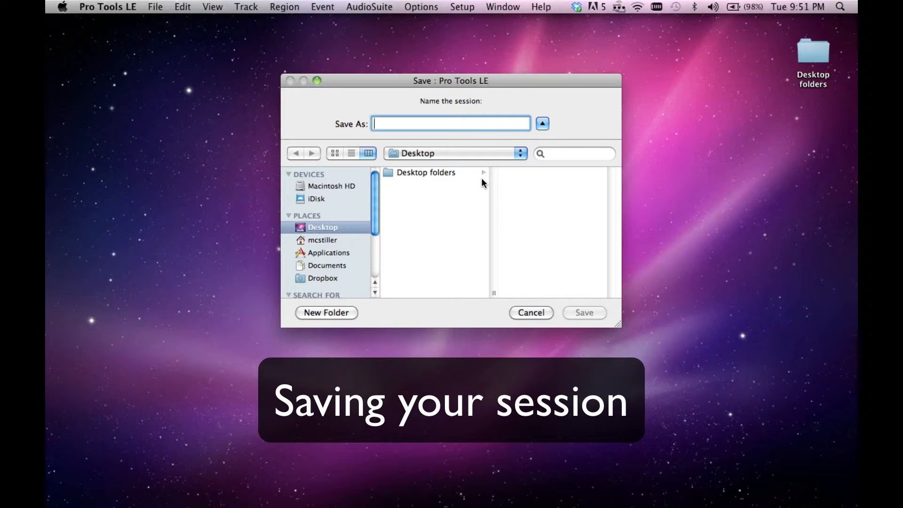
{"action": "type", "text": "Test "}
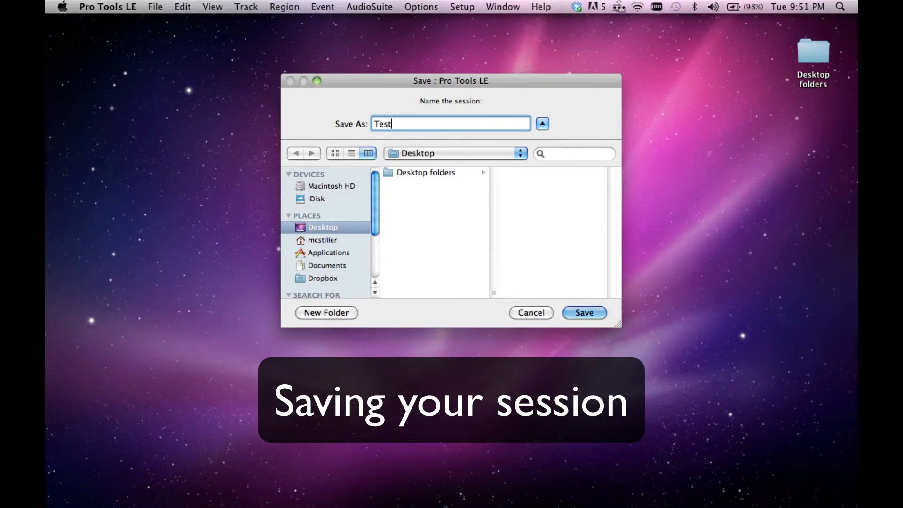
{"action": "type", "text": "Example"}
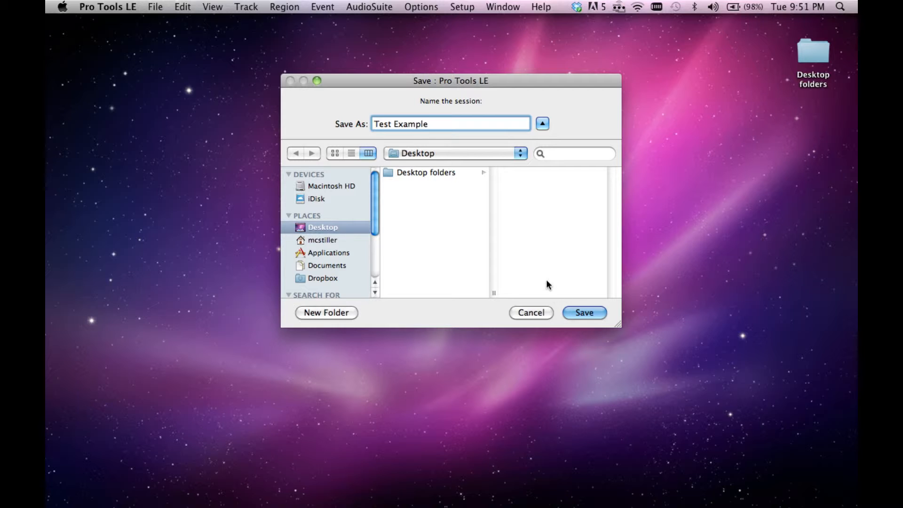
{"action": "left_click", "coordinate": [578, 312]}
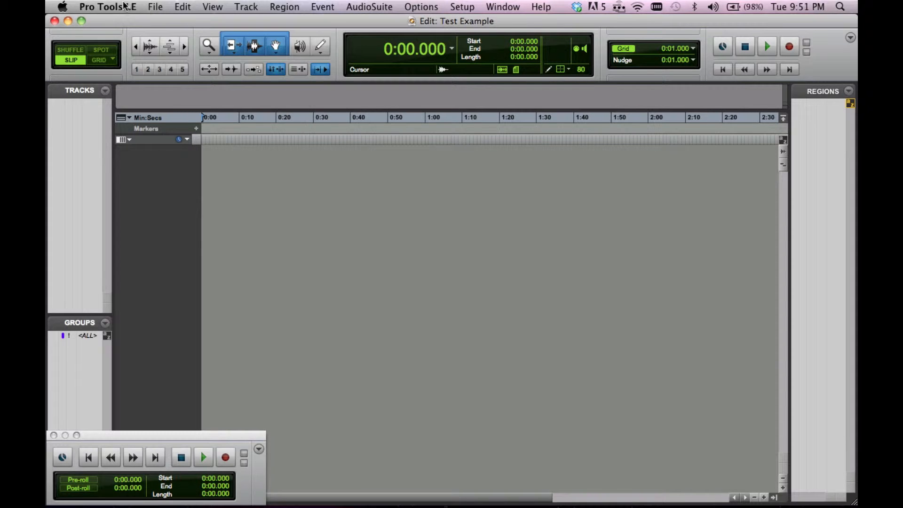
Hide Pro Tools LE and examine the contents of the Test Example session folder on the desktop.
{"action": "left_click", "coordinate": [108, 7]}
{"action": "left_click", "coordinate": [118, 80]}
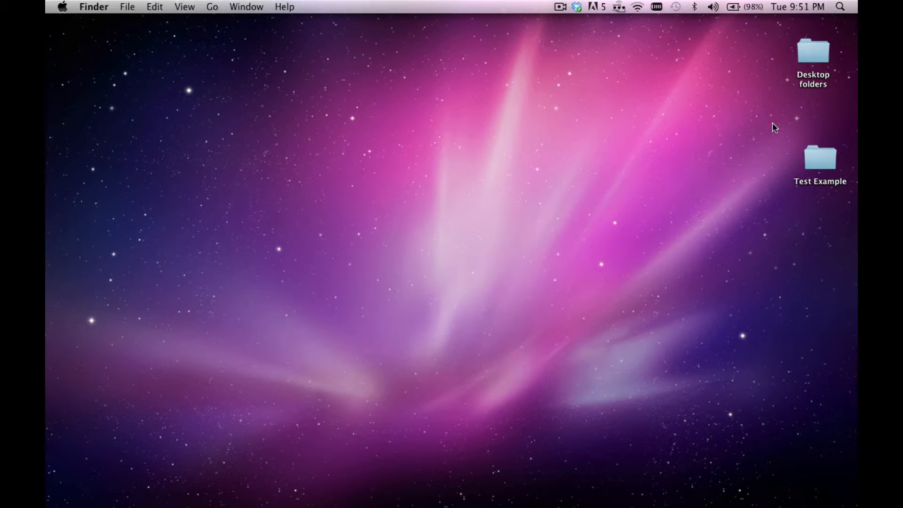
{"action": "left_click_drag", "start_coordinate": [822, 155], "coordinate": [769, 136]}
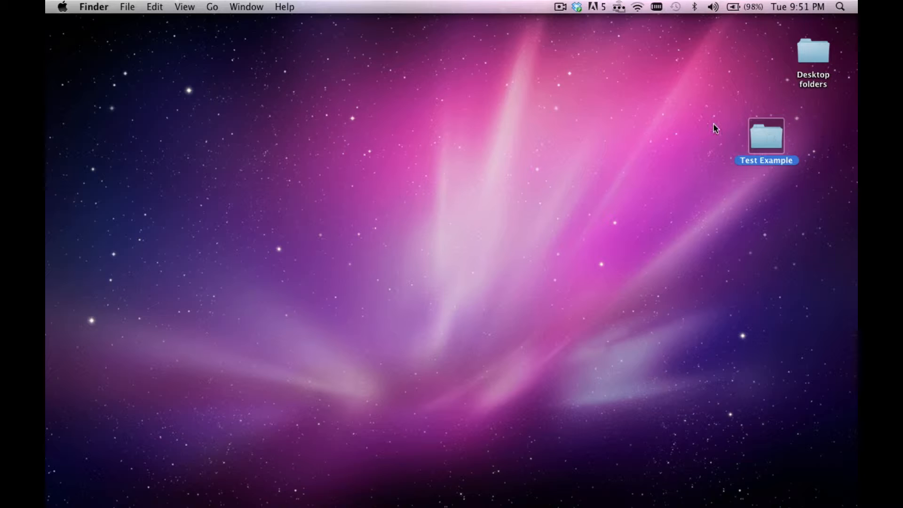
{"action": "double_click", "coordinate": [765, 134]}
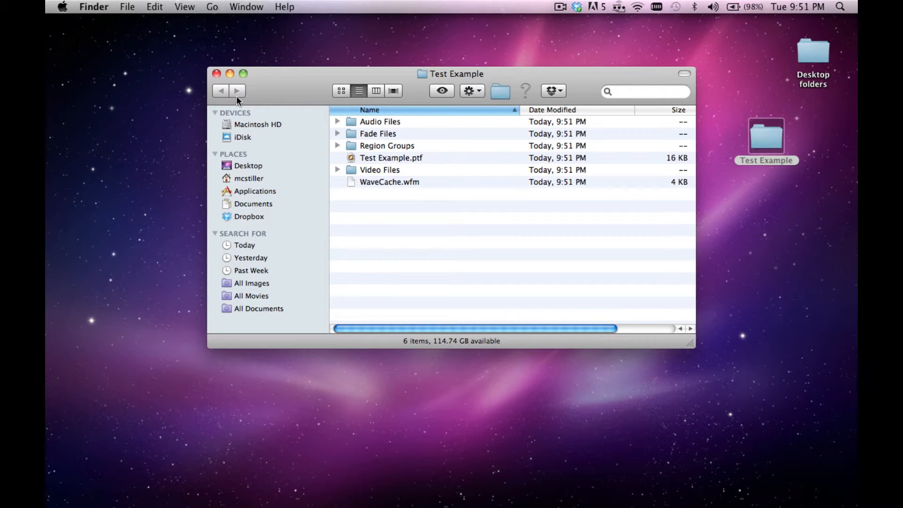
{"action": "left_click", "coordinate": [217, 74]}
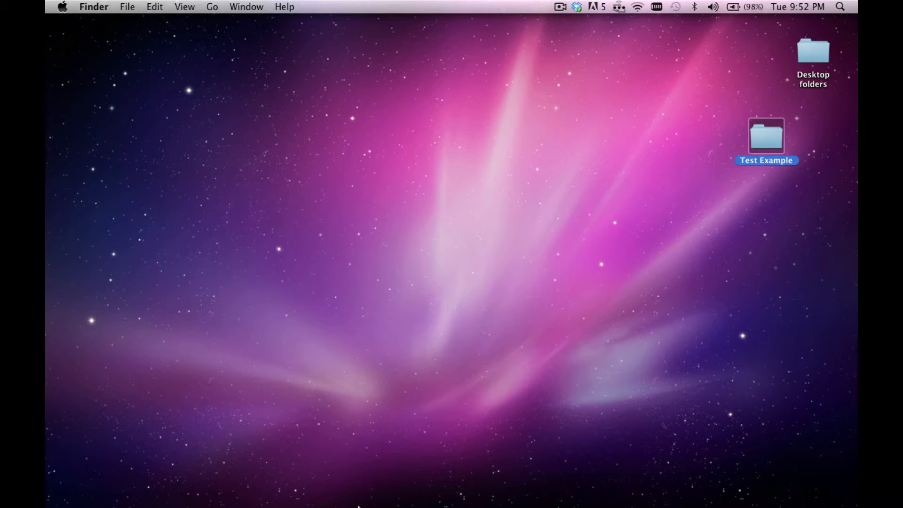
Switch back to Pro Tools LE and close the floating transport window over the Edit window.
{"action": "left_click", "coordinate": [371, 487]}
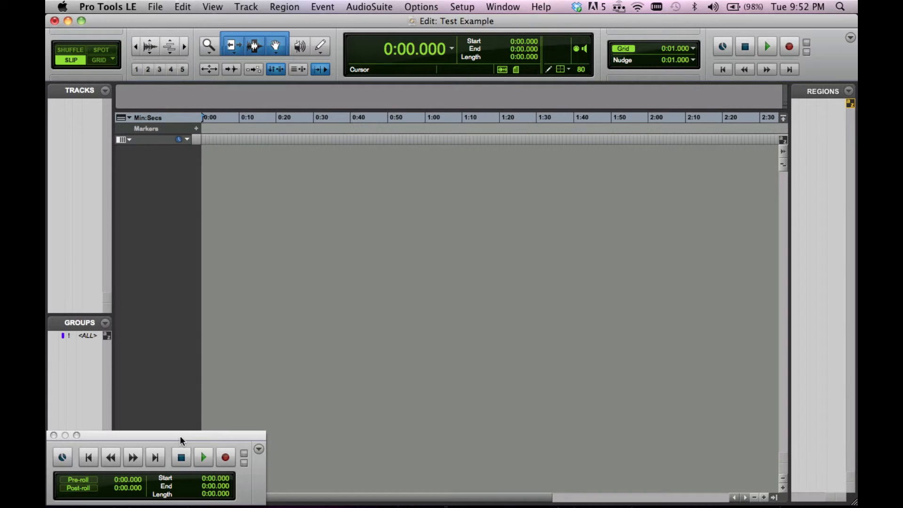
{"action": "left_click_drag", "start_coordinate": [179, 435], "coordinate": [288, 279]}
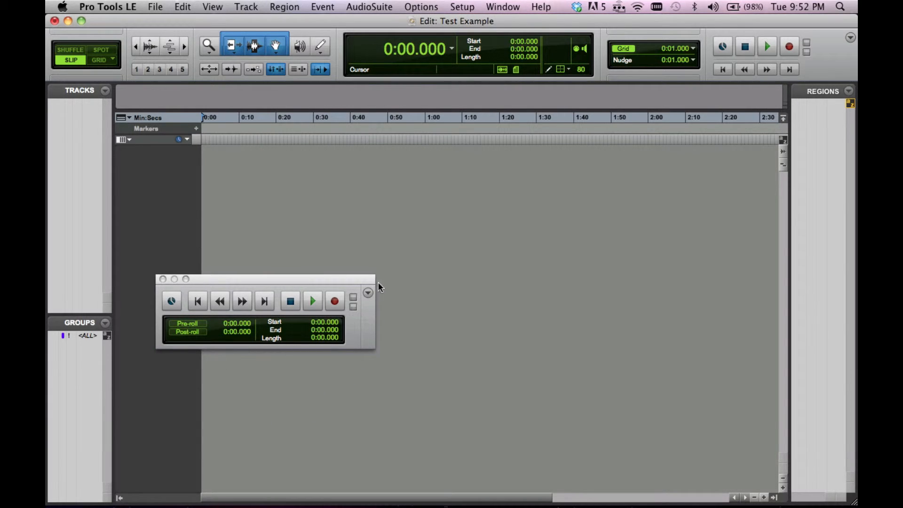
{"action": "left_click", "coordinate": [162, 279]}
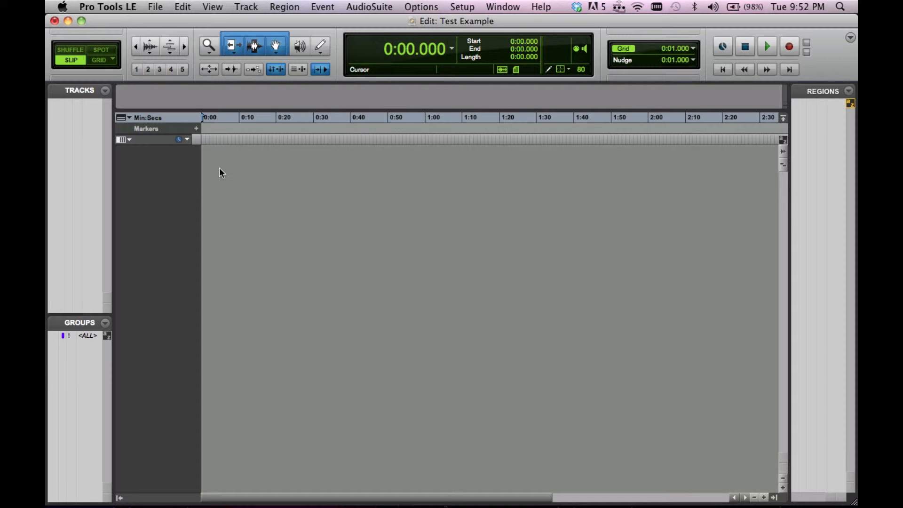
Create four new mono audio tracks in Samples, checking the available track formats and track types.
{"action": "left_click", "coordinate": [240, 8]}
{"action": "left_click", "coordinate": [249, 23]}
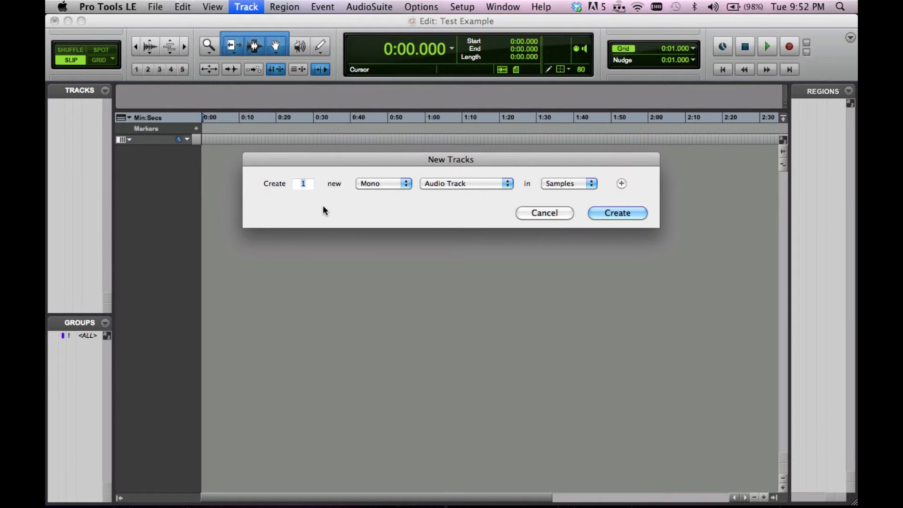
{"action": "type", "text": "4"}
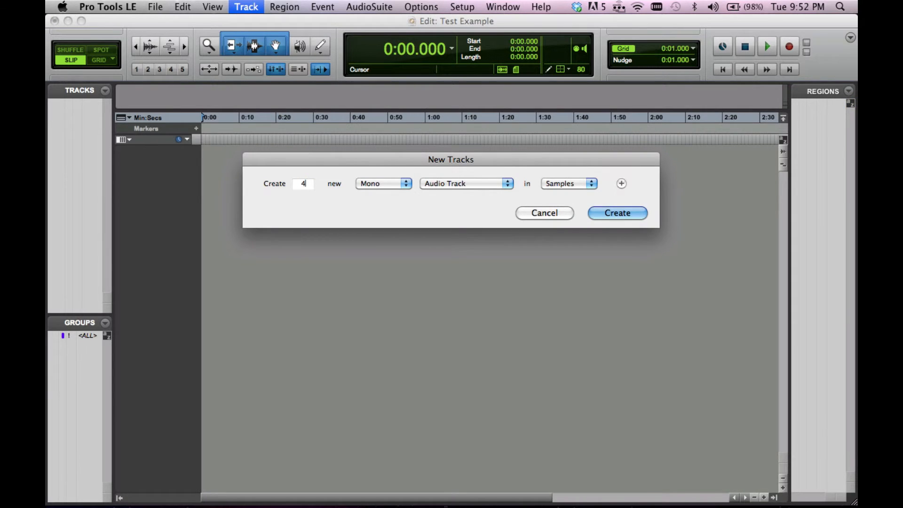
{"action": "left_click", "coordinate": [379, 184]}
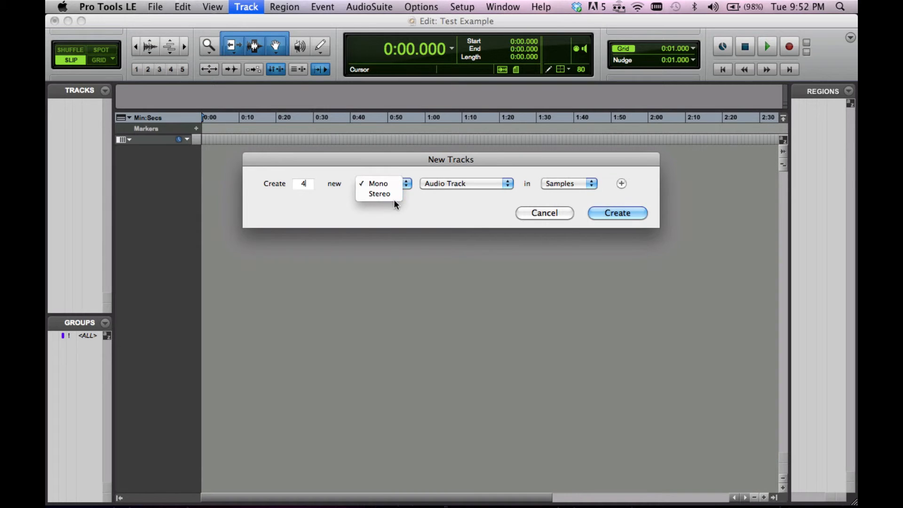
{"action": "left_click", "coordinate": [414, 204]}
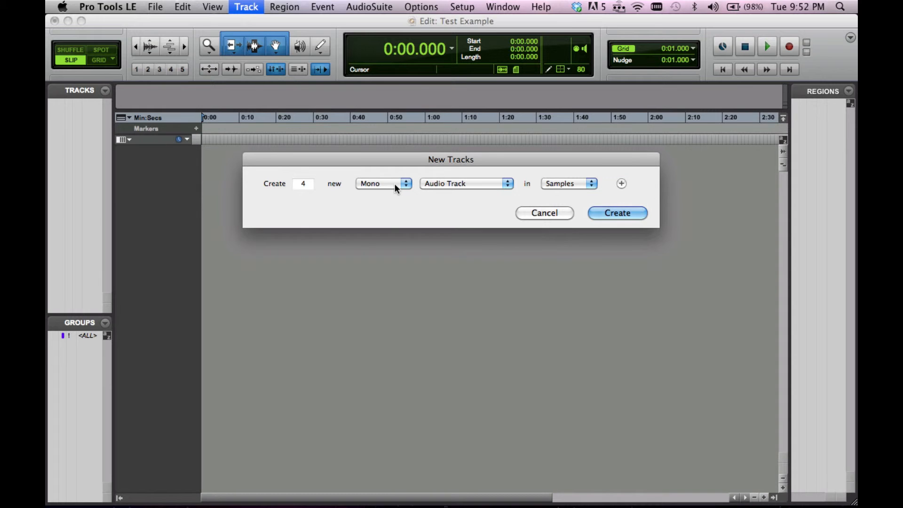
{"action": "left_click", "coordinate": [463, 185]}
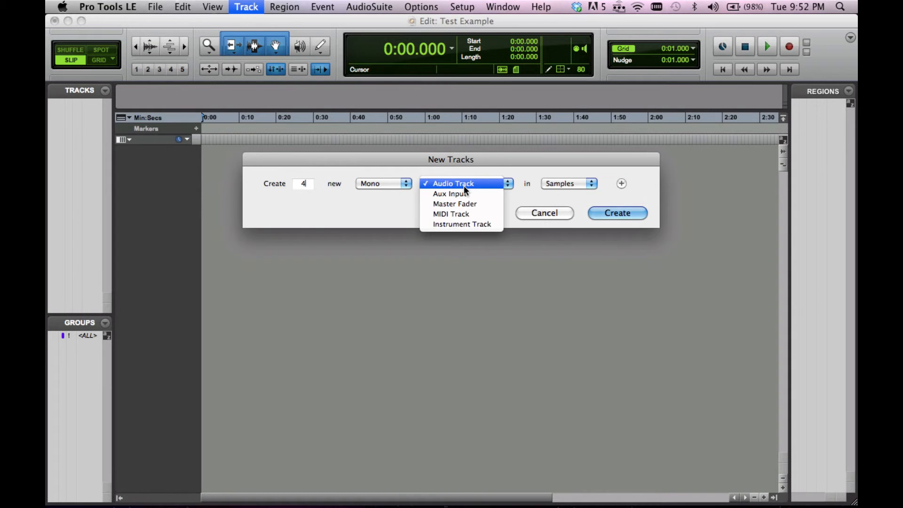
{"action": "left_click", "coordinate": [395, 210]}
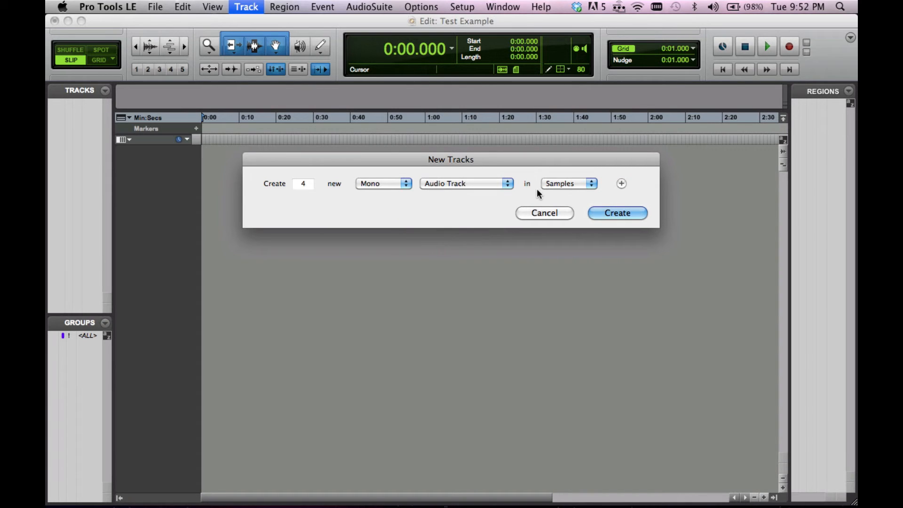
{"action": "left_click", "coordinate": [611, 214]}
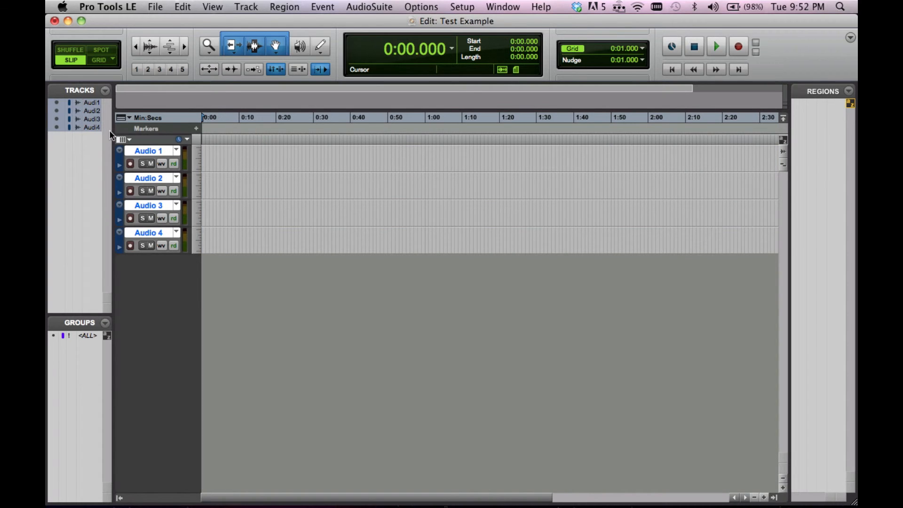
Rename the first audio track as Dialogue and the second audio track as music.
{"action": "double_click", "coordinate": [154, 150]}
{"action": "type", "text": "D"}
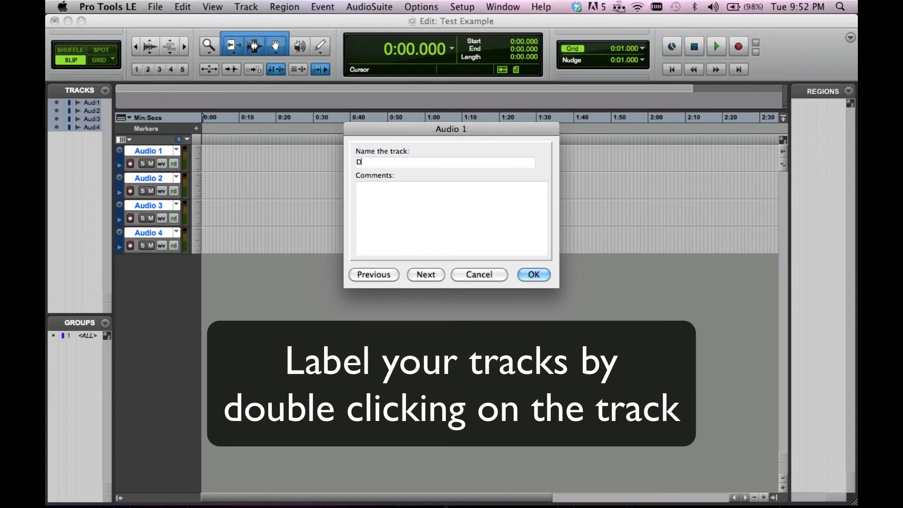
{"action": "type", "text": "ialogue"}
{"action": "key", "text": "Return"}
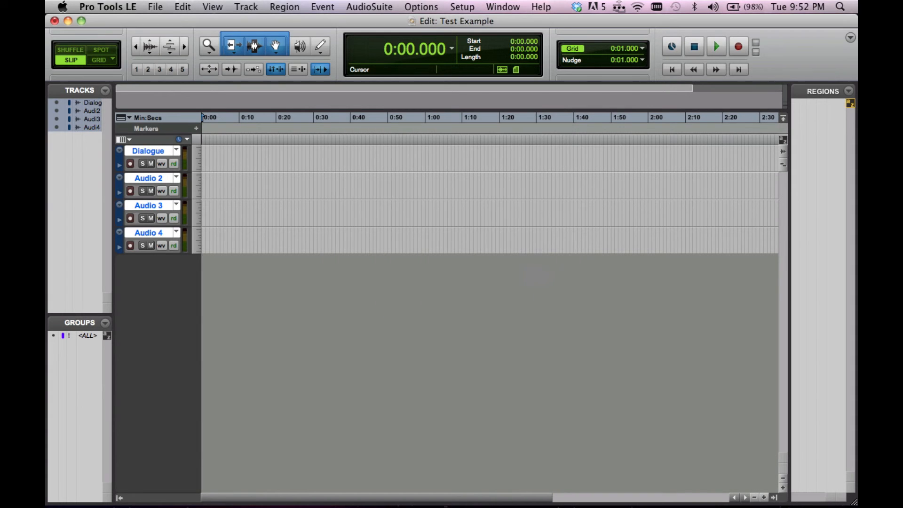
{"action": "double_click", "coordinate": [144, 179]}
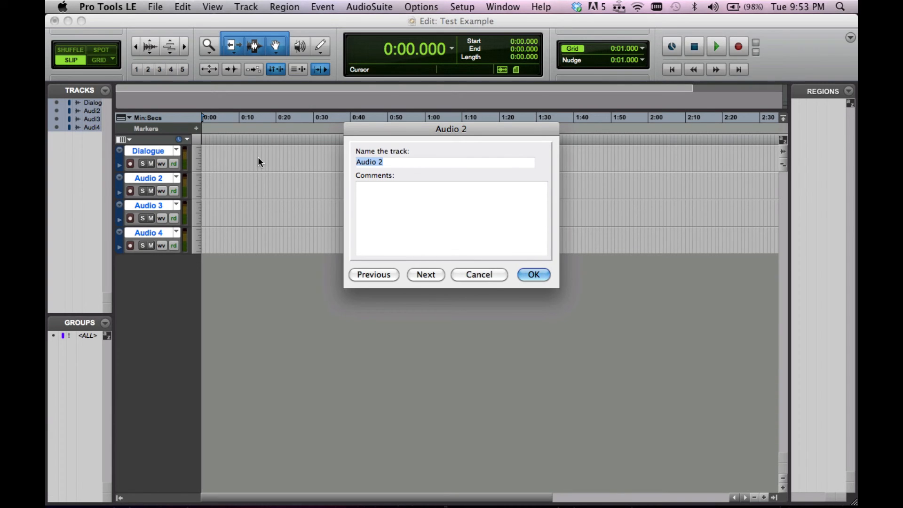
{"action": "type", "text": "music"}
{"action": "key", "text": "Return"}
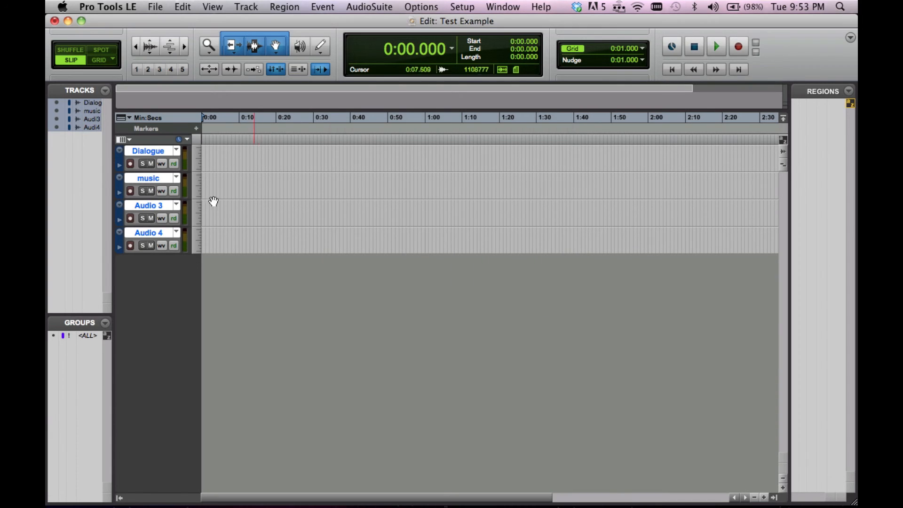
Rename the third audio track as sfx and the fourth audio track as ambience.
{"action": "double_click", "coordinate": [163, 207]}
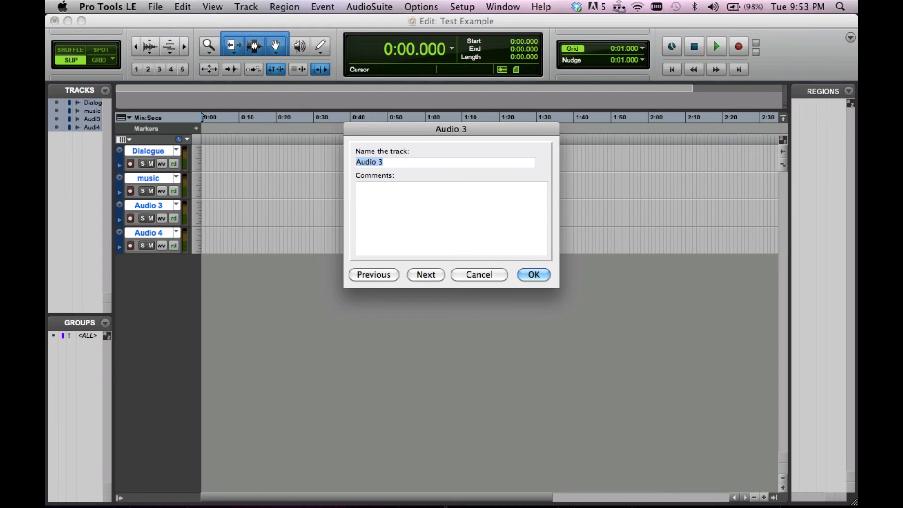
{"action": "type", "text": "sfx"}
{"action": "key", "text": "Return"}
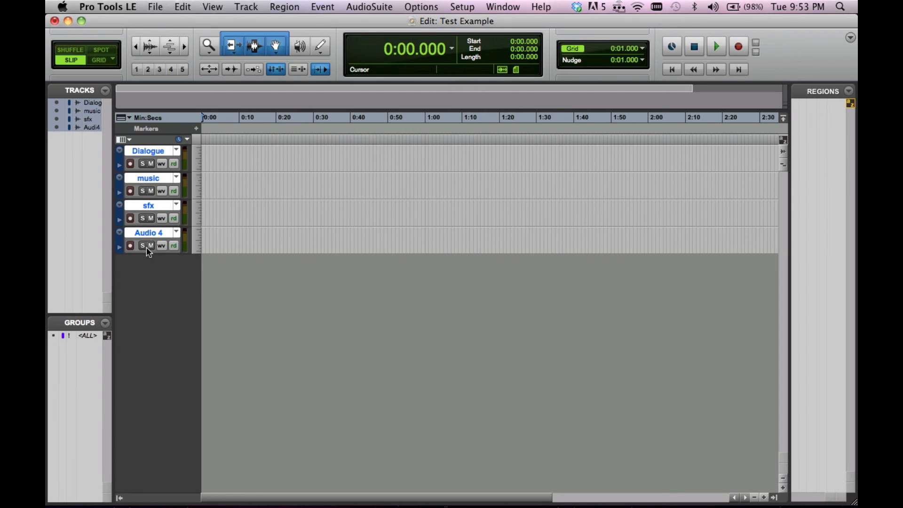
{"action": "double_click", "coordinate": [155, 233]}
{"action": "type", "text": "ambience"}
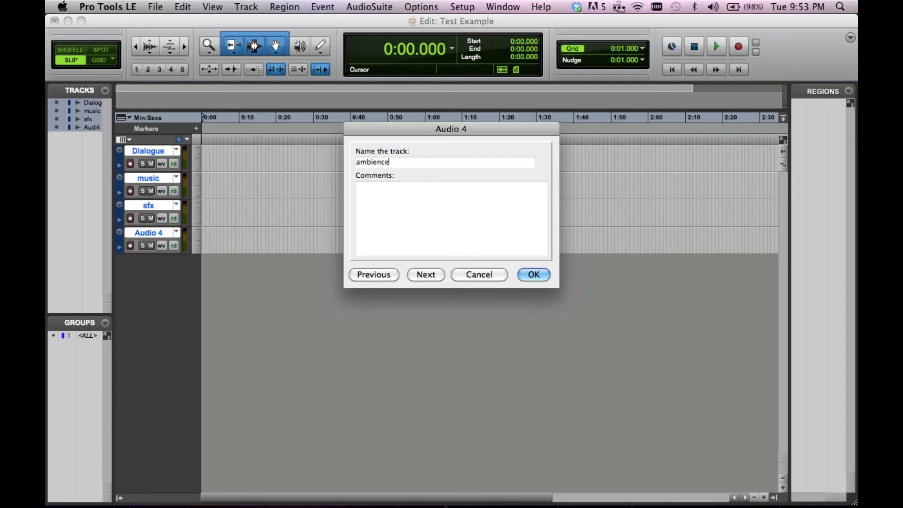
{"action": "key", "text": "Return"}
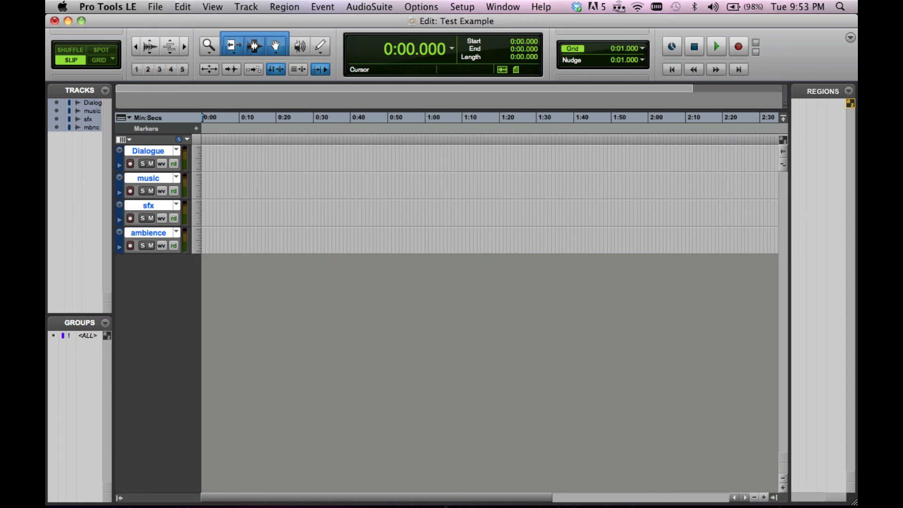